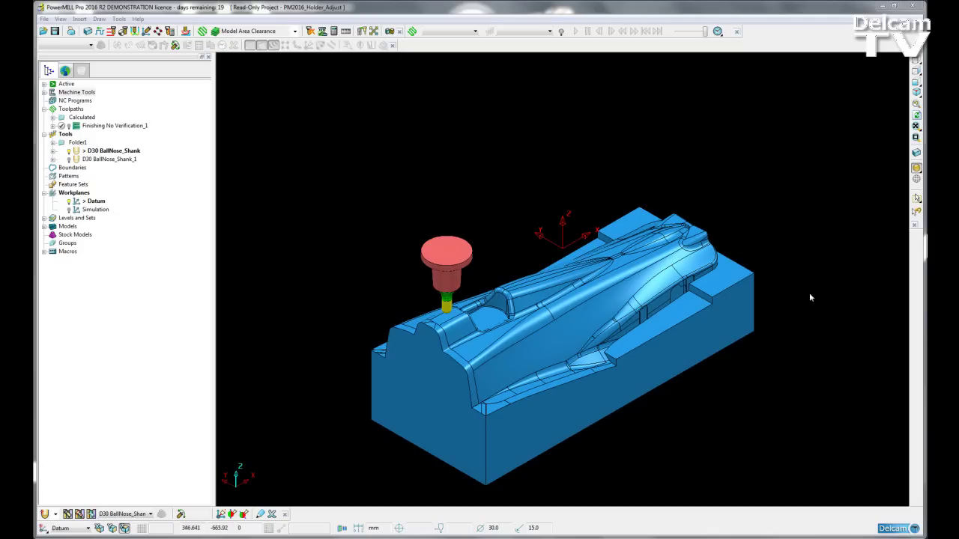
- Simulate Finishing No Verification_1 from its start at reduced speed in an end-on view
{"action": "left_click", "coordinate": [76, 126]}
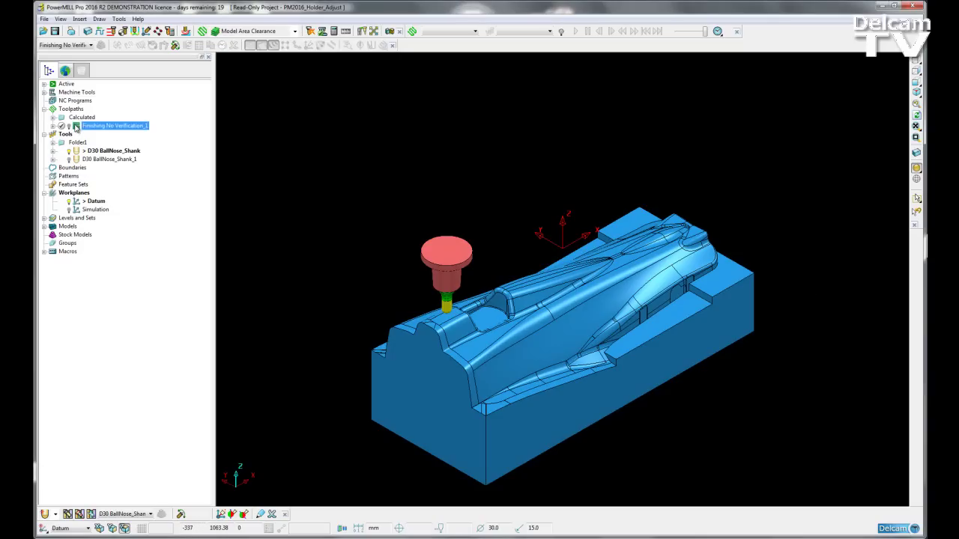
{"action": "right_click", "coordinate": [127, 129]}
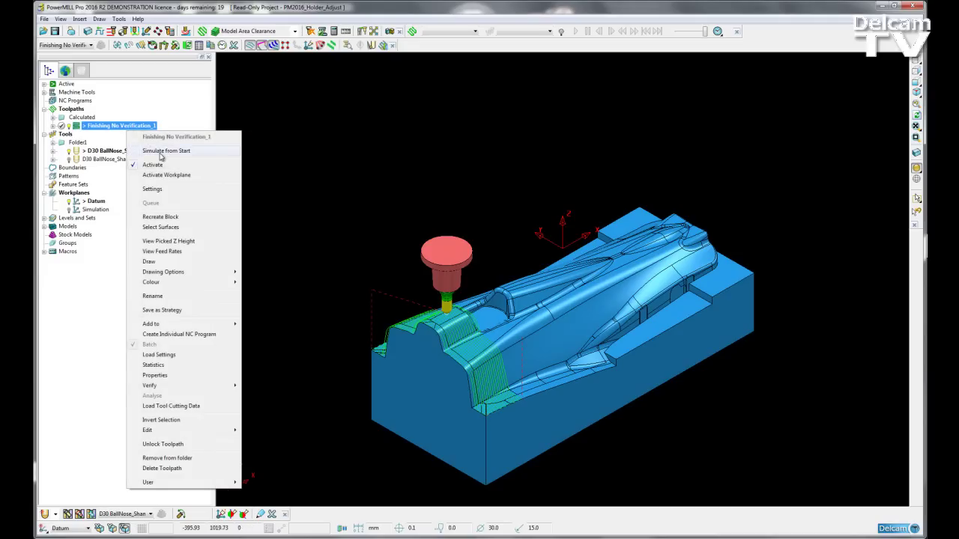
{"action": "left_click", "coordinate": [162, 150]}
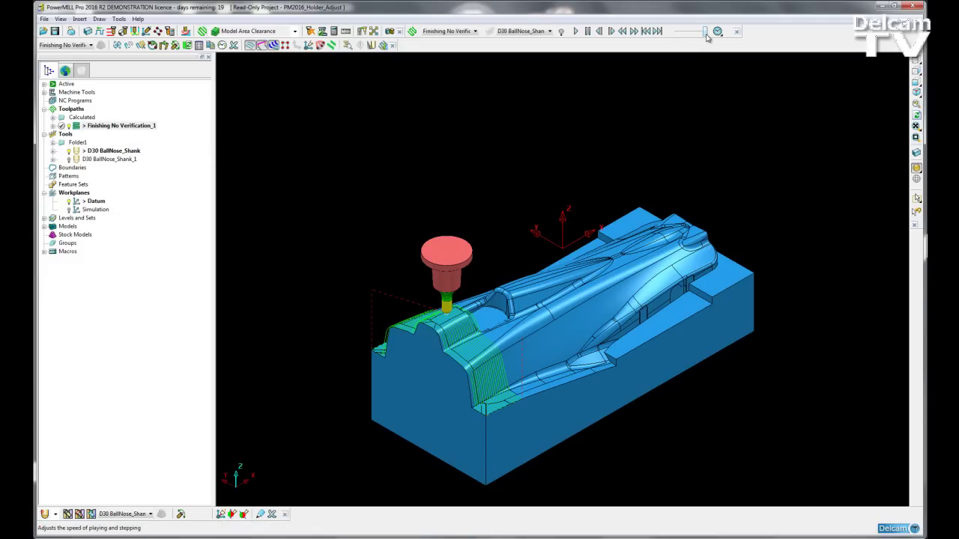
{"action": "left_click_drag", "start_coordinate": [705, 31], "coordinate": [686, 38]}
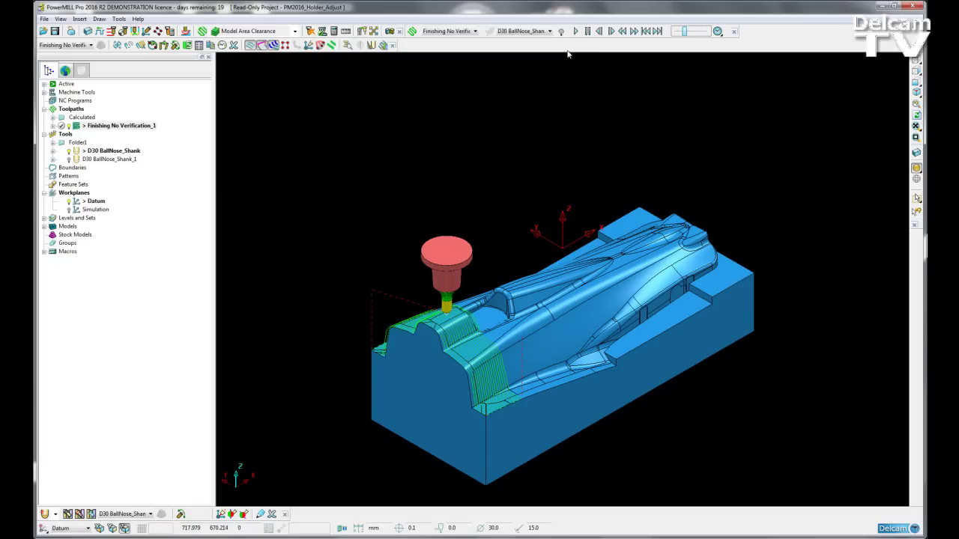
{"action": "key", "text": "ctrl+4"}
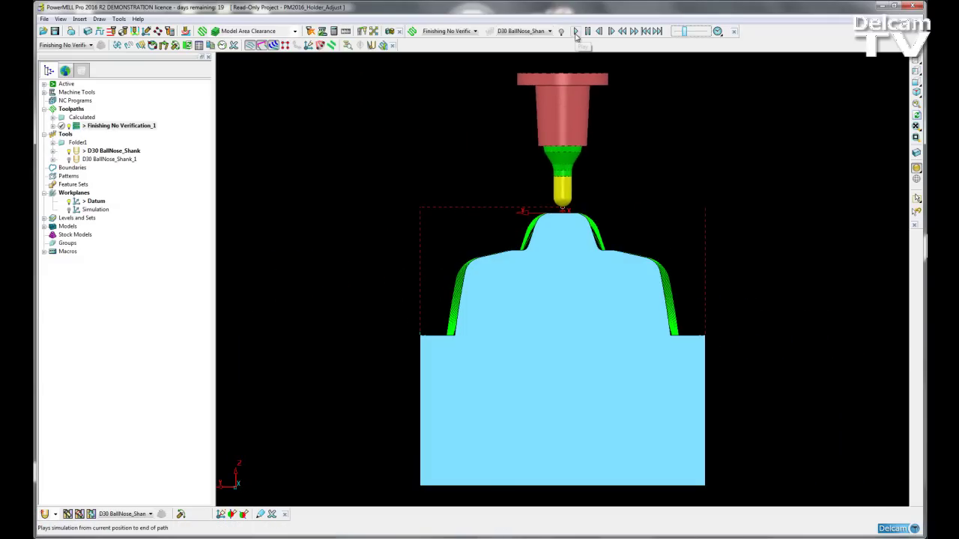
{"action": "left_click", "coordinate": [576, 32]}
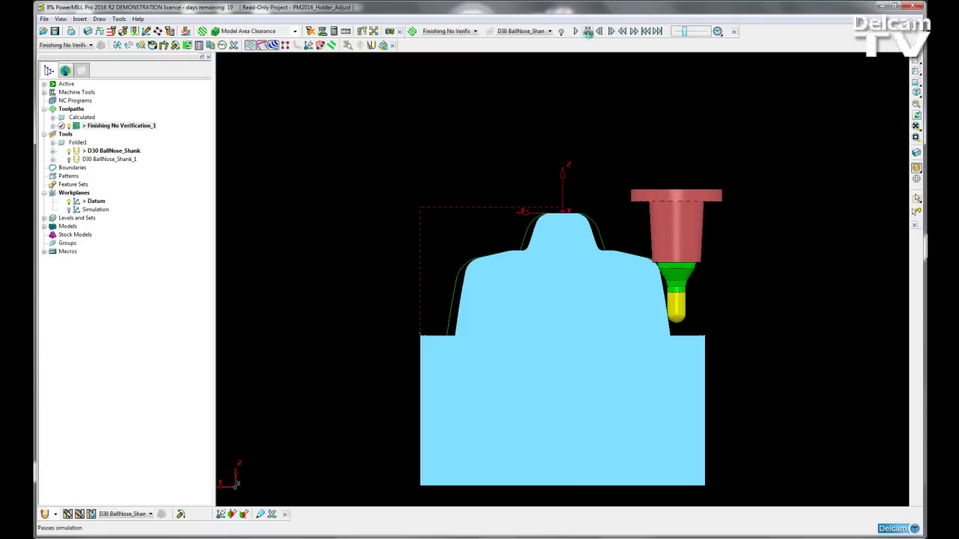
- Zoom and orbit to check the shank and holder clearance against the right wall
{"action": "scroll", "coordinate": [657, 313], "scroll_direction": "up", "scroll_amount": 3}
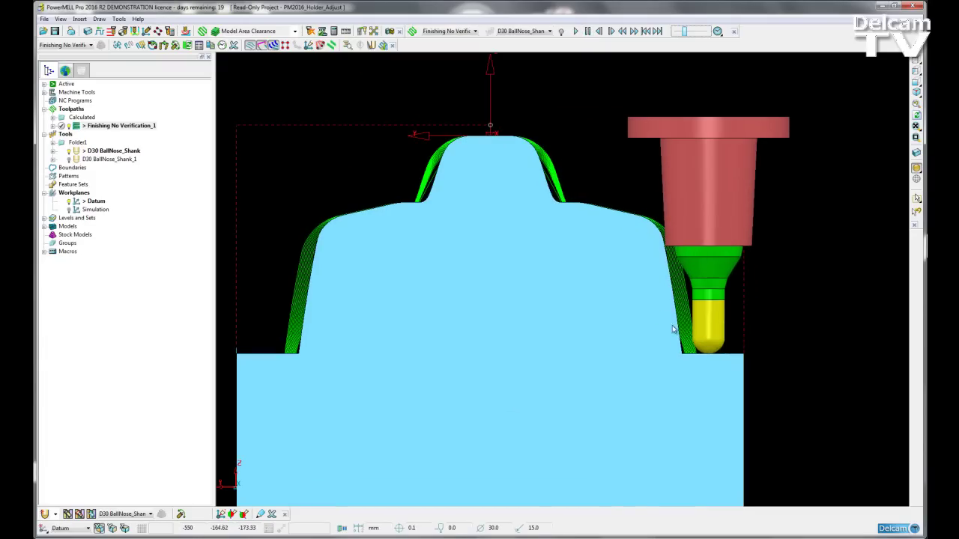
{"action": "scroll", "coordinate": [686, 358], "scroll_direction": "up", "scroll_amount": 3}
{"action": "scroll", "coordinate": [674, 315], "scroll_direction": "down", "scroll_amount": 2}
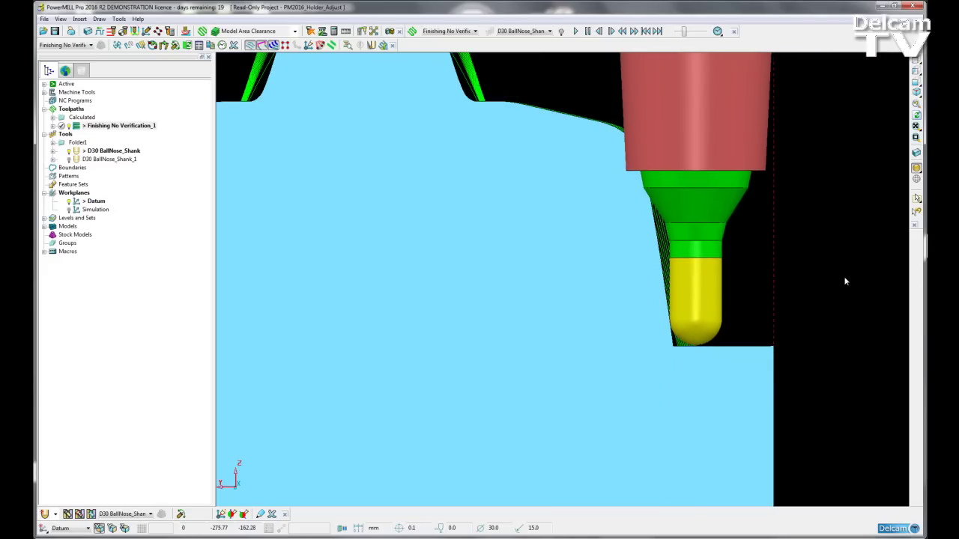
{"action": "mouse_move", "coordinate": [722, 284]}
{"action": "middle_mouse_down"}
{"action": "mouse_move", "coordinate": [805, 298]}
{"action": "mouse_move", "coordinate": [683, 232]}
{"action": "middle_mouse_up"}
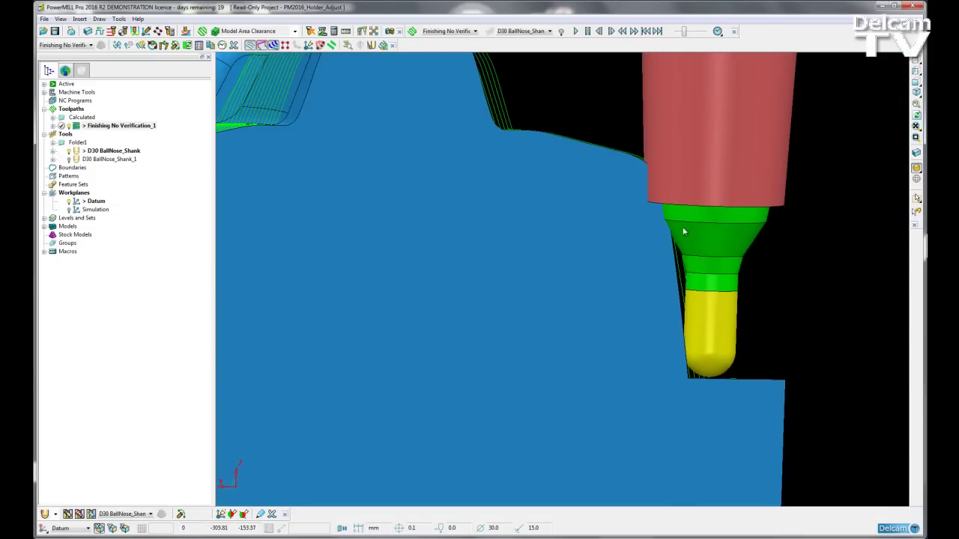
{"action": "scroll", "coordinate": [682, 217], "scroll_direction": "up", "scroll_amount": 3}
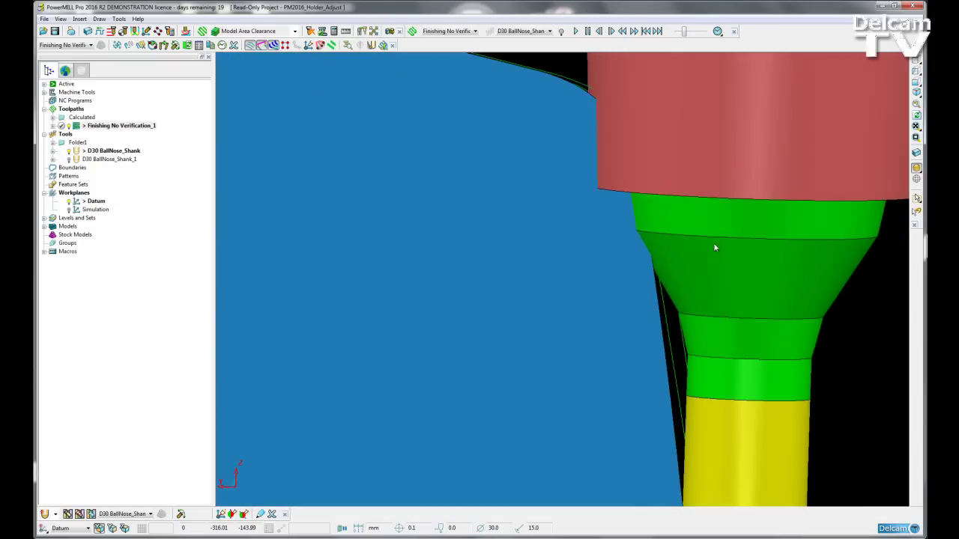
{"action": "scroll", "coordinate": [755, 242], "scroll_direction": "down", "scroll_amount": 5}
{"action": "middle_click_drag", "start_coordinate": [703, 253], "coordinate": [589, 273]}
{"action": "scroll", "coordinate": [657, 286], "scroll_direction": "up", "scroll_amount": 2}
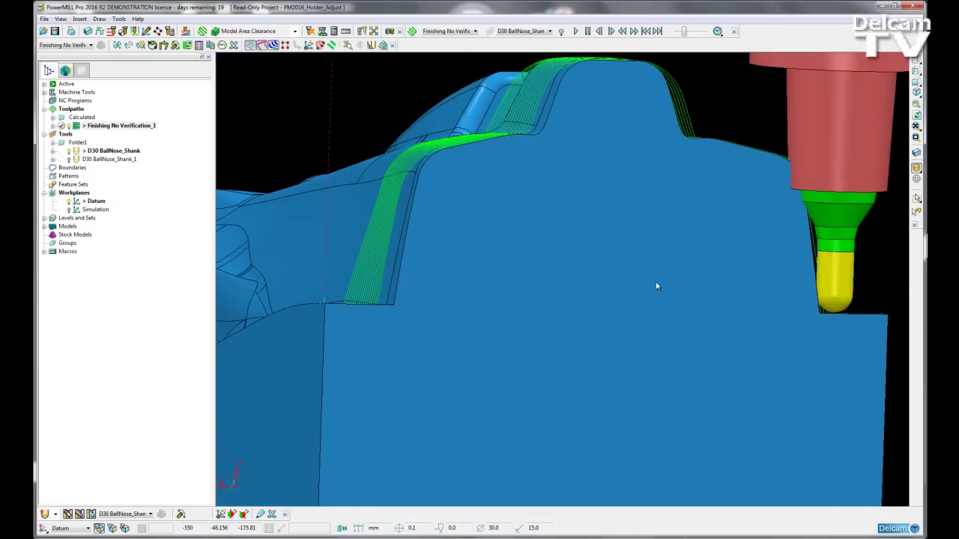
{"action": "mouse_move", "coordinate": [657, 286]}
{"action": "middle_mouse_down"}
{"action": "mouse_move", "coordinate": [620, 314]}
{"action": "mouse_move", "coordinate": [651, 262]}
{"action": "middle_mouse_up"}
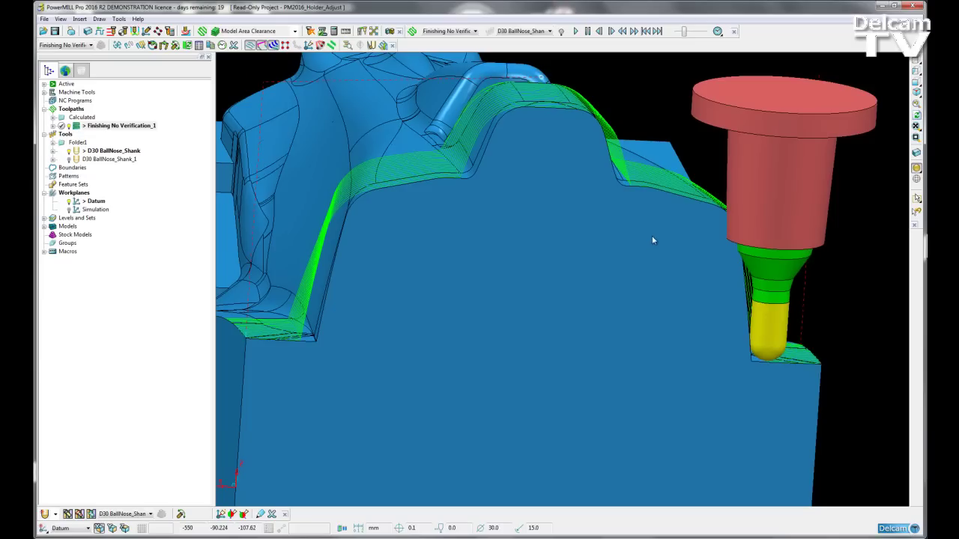
- Run a collision verification on Finishing No Verification_1 with split toolpath and adjust overhang only
{"action": "right_click", "coordinate": [103, 133]}
{"action": "right_click", "coordinate": [102, 128]}
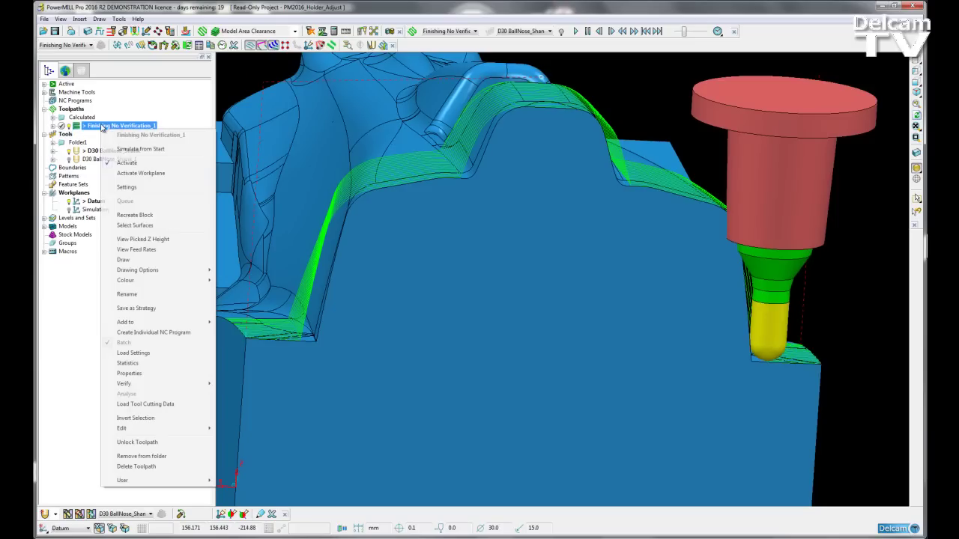
{"action": "mouse_move", "coordinate": [142, 387]}
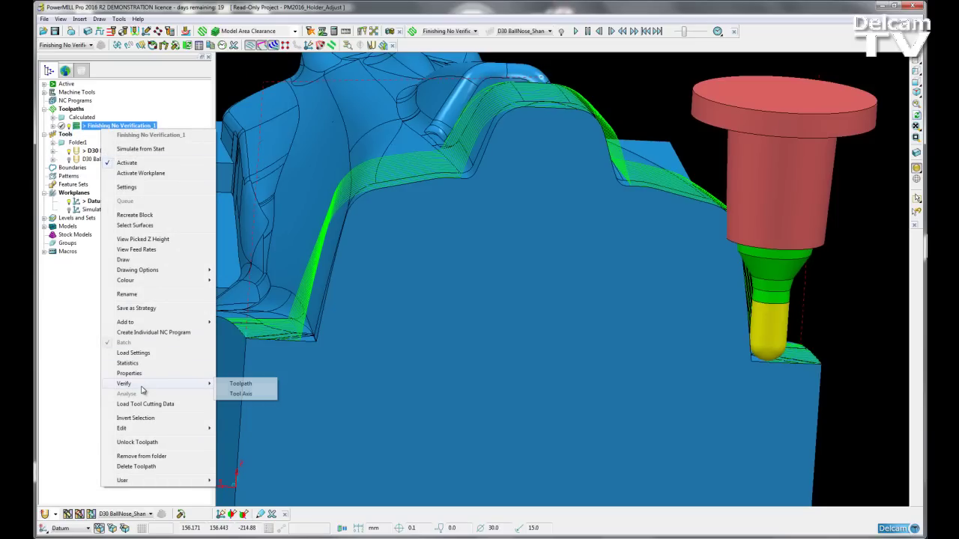
{"action": "left_click", "coordinate": [239, 384]}
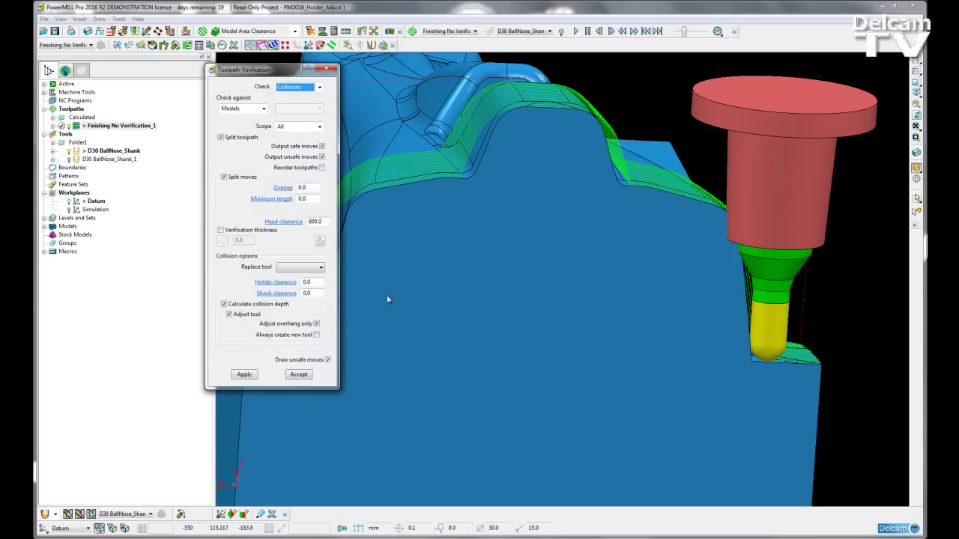
{"action": "left_click_drag", "start_coordinate": [270, 69], "coordinate": [290, 93]}
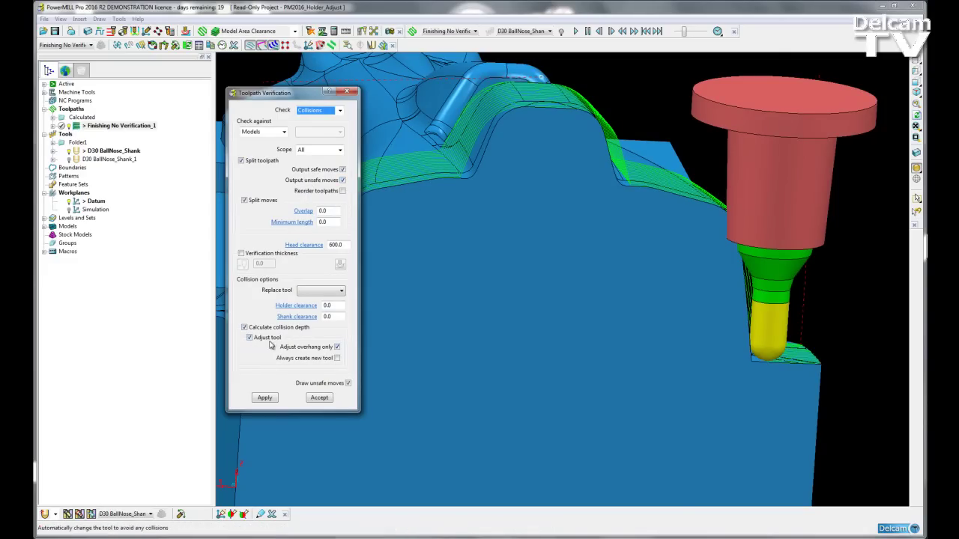
{"action": "left_click", "coordinate": [337, 347]}
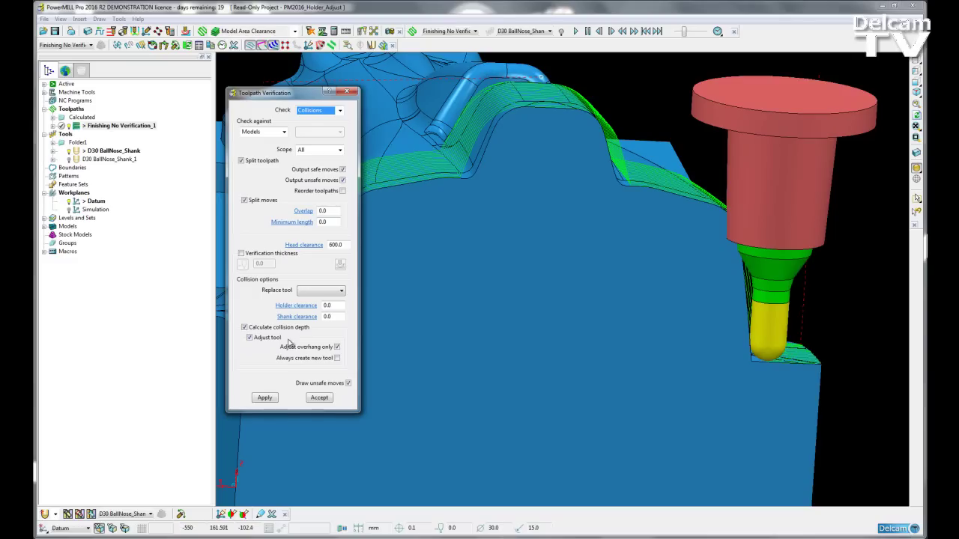
{"action": "left_click", "coordinate": [265, 398]}
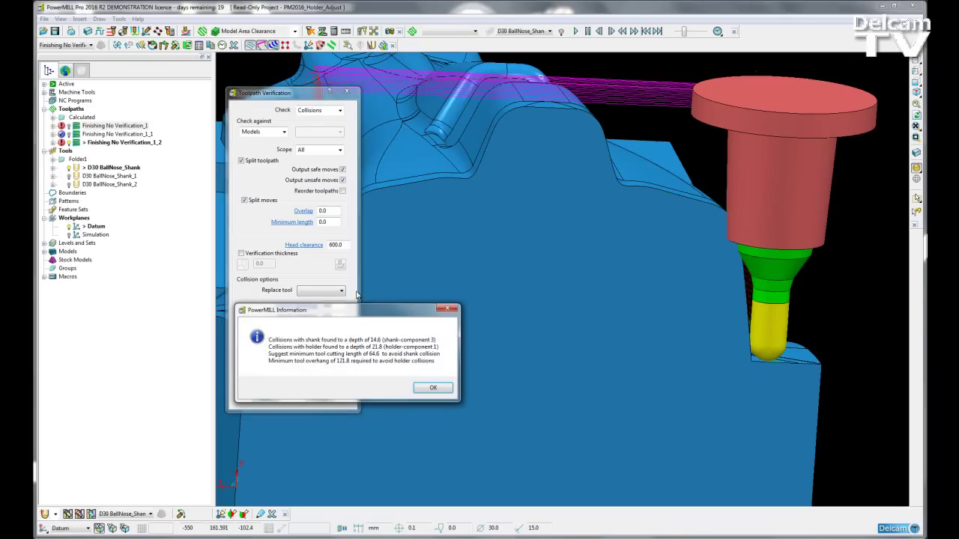
- Move the collision report up to read the 121.8 minimum overhang and shank collision details
{"action": "left_click_drag", "start_coordinate": [354, 311], "coordinate": [364, 182]}
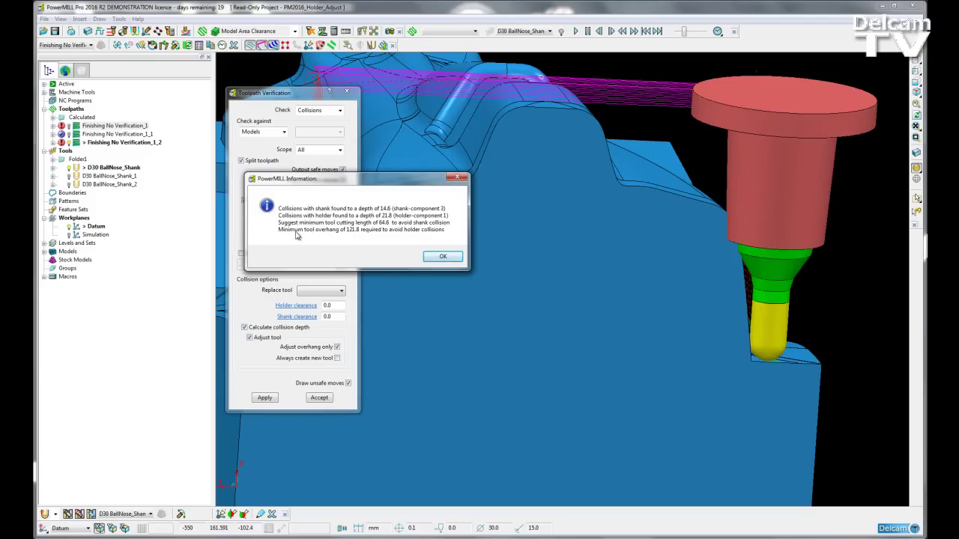
- Close the collision report and verification dialog, then reactivate Finishing No Verification_1
{"action": "left_click", "coordinate": [441, 257]}
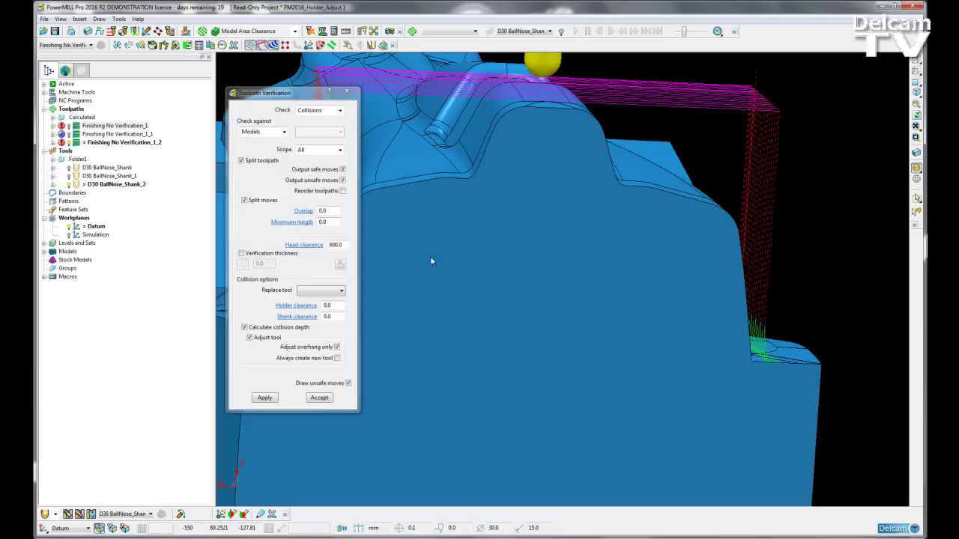
{"action": "left_click", "coordinate": [320, 397]}
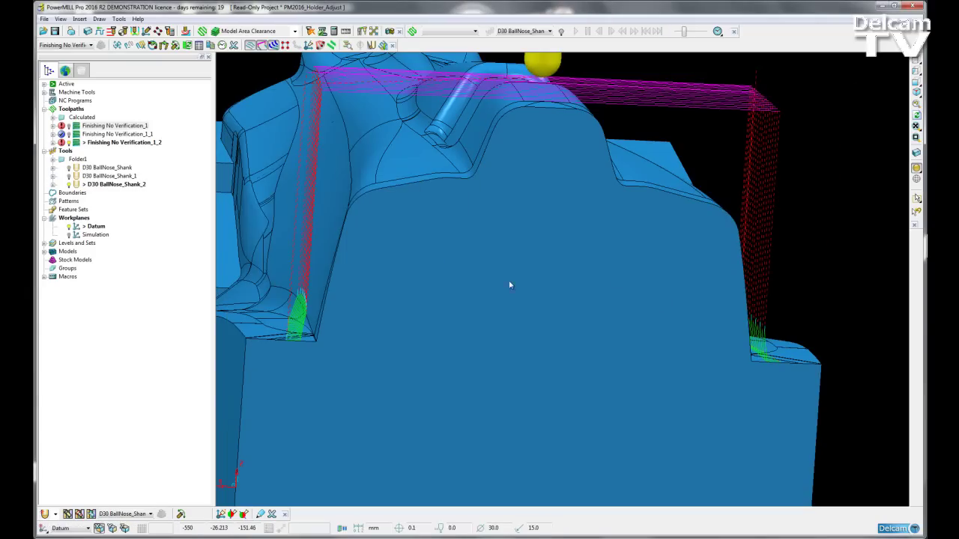
{"action": "middle_click_drag", "start_coordinate": [509, 284], "coordinate": [466, 272]}
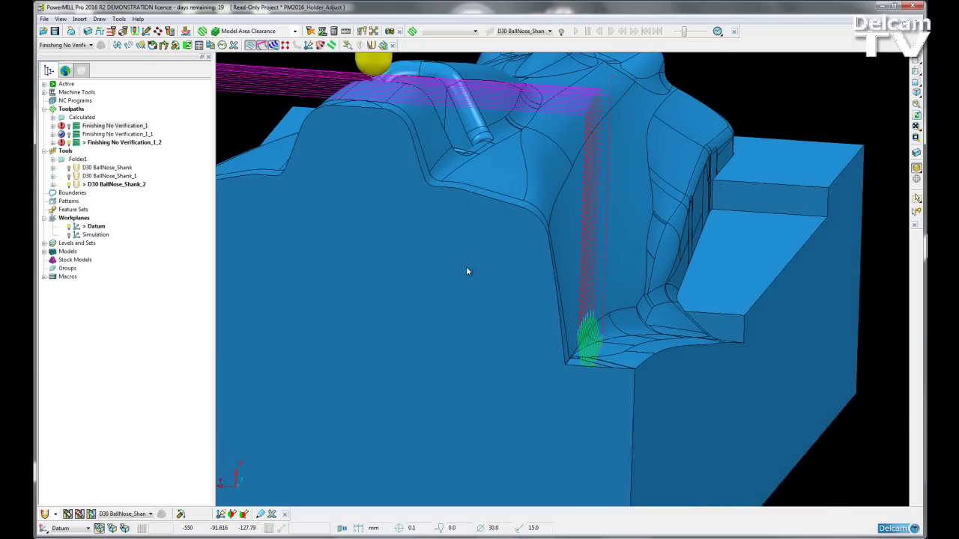
{"action": "scroll", "coordinate": [524, 275], "scroll_direction": "down", "scroll_amount": 3}
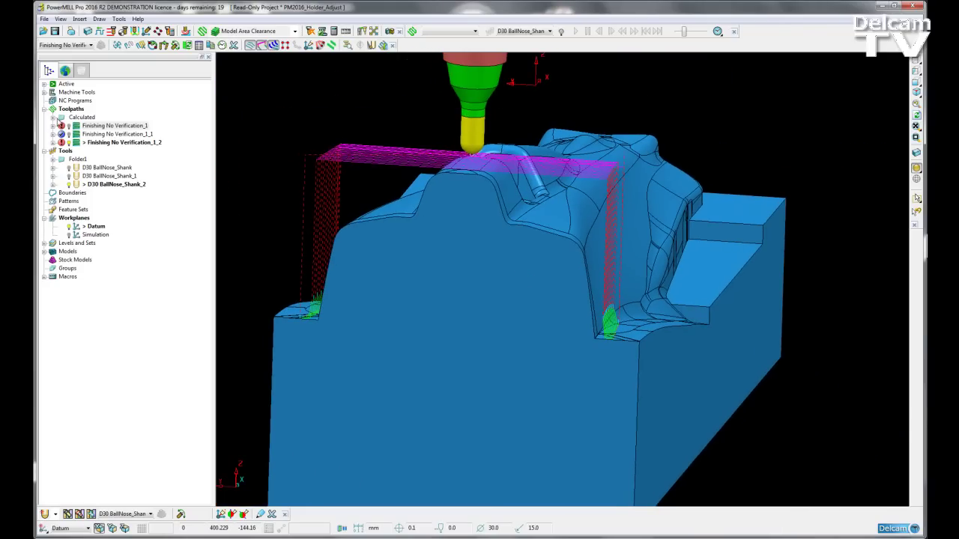
{"action": "double_click", "coordinate": [112, 125]}
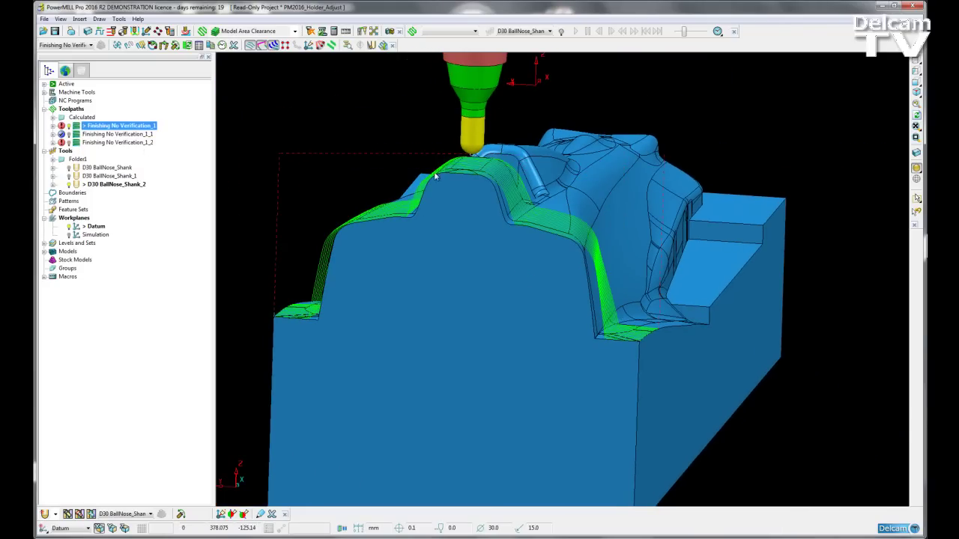
- Zoom and orbit around the tool to inspect the holder along the ridge
{"action": "scroll", "coordinate": [423, 150], "scroll_direction": "up", "scroll_amount": 3}
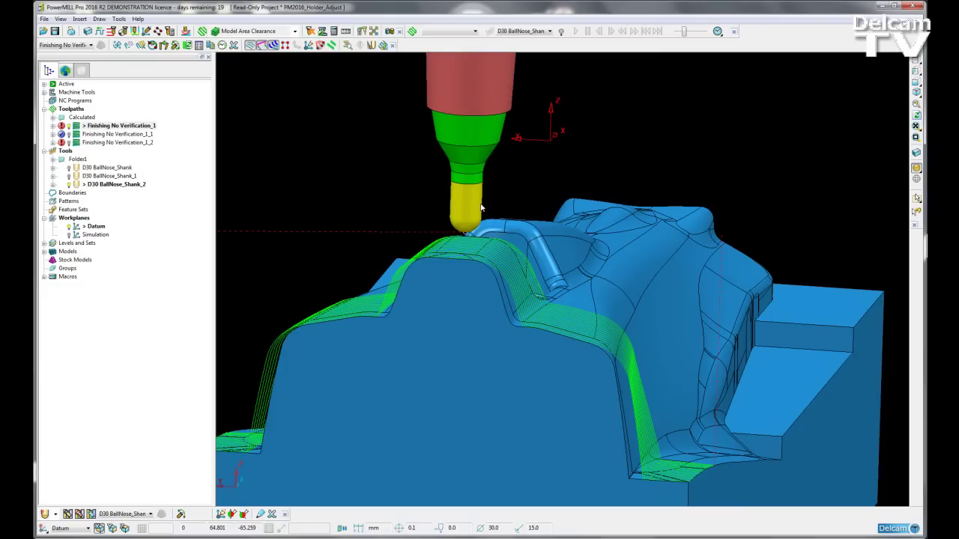
{"action": "scroll", "coordinate": [472, 201], "scroll_direction": "up", "scroll_amount": 2}
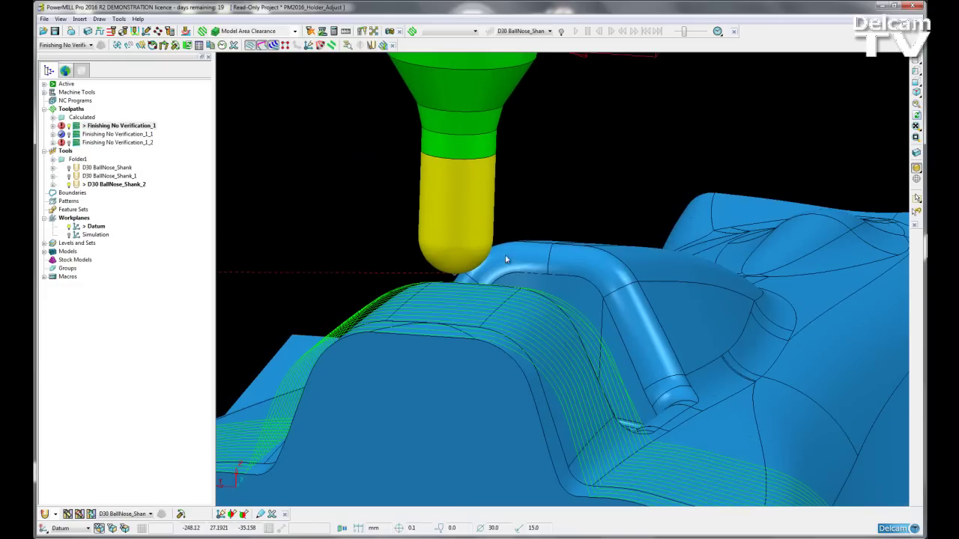
{"action": "middle_click_drag", "start_coordinate": [456, 185], "coordinate": [535, 251]}
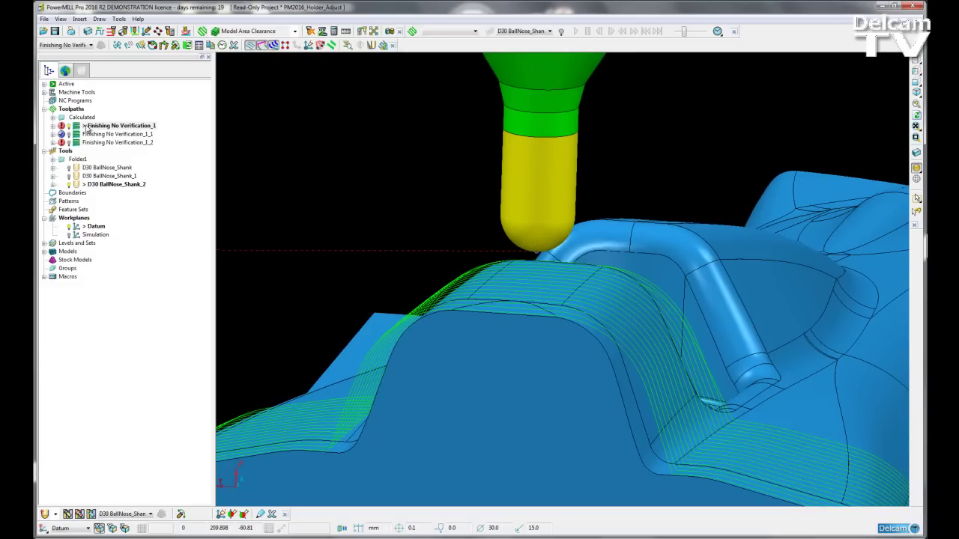
{"action": "mouse_move", "coordinate": [61, 127]}
{"action": "scroll", "coordinate": [487, 212], "scroll_direction": "down", "scroll_amount": 3}
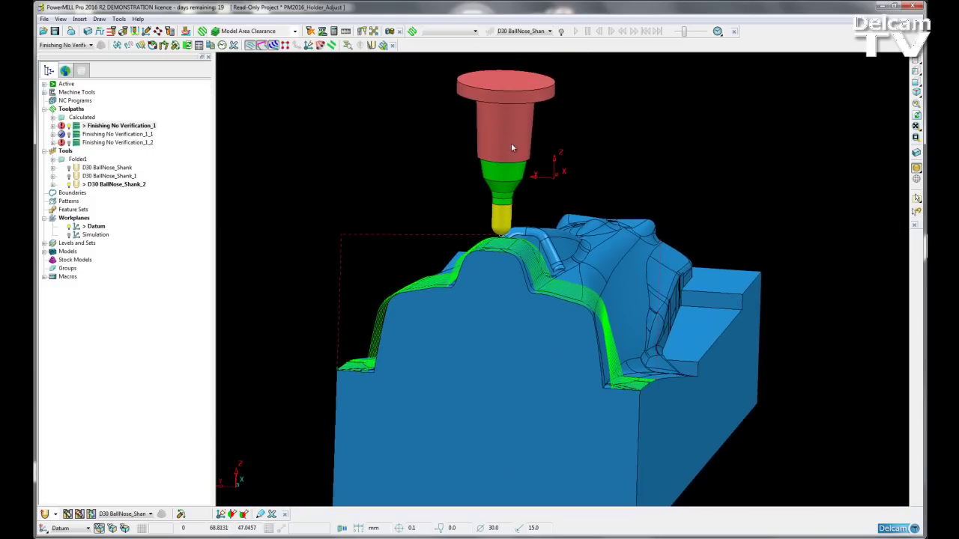
{"action": "scroll", "coordinate": [511, 146], "scroll_direction": "up", "scroll_amount": 3}
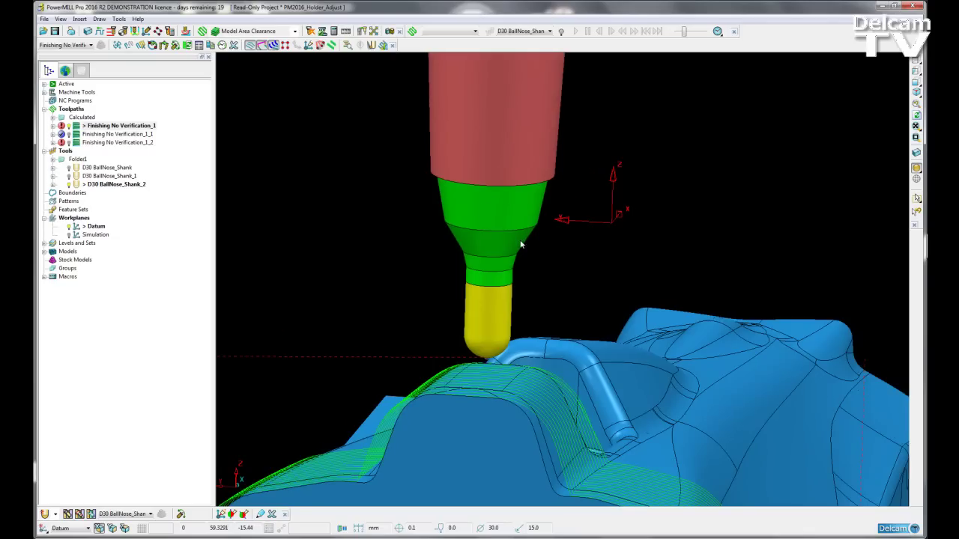
{"action": "scroll", "coordinate": [540, 174], "scroll_direction": "down", "scroll_amount": 2}
{"action": "scroll", "coordinate": [540, 174], "scroll_direction": "down", "scroll_amount": 2}
{"action": "scroll", "coordinate": [540, 173], "scroll_direction": "down", "scroll_amount": 3}
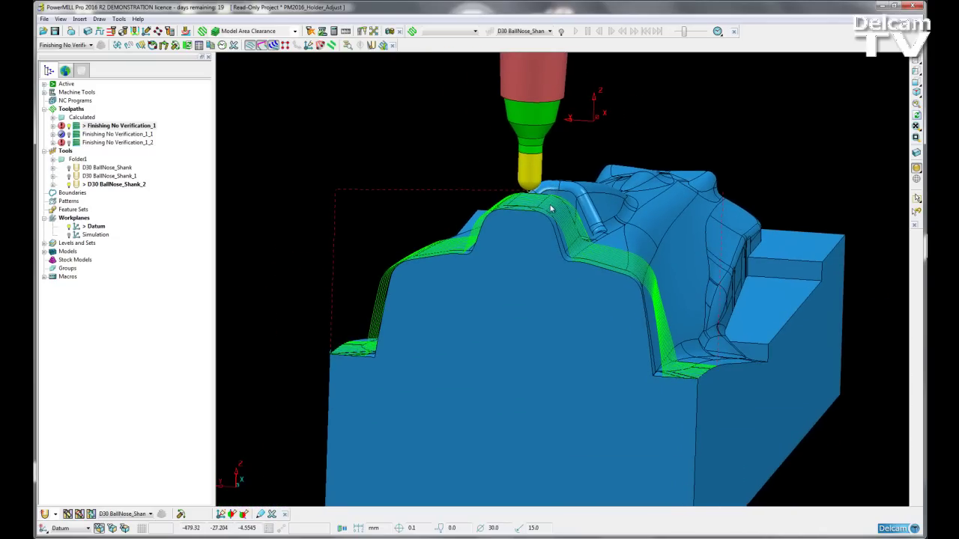
{"action": "middle_click_drag", "start_coordinate": [580, 278], "coordinate": [535, 345]}
{"action": "middle_click_drag", "start_coordinate": [573, 285], "coordinate": [599, 295], "text": "shift"}
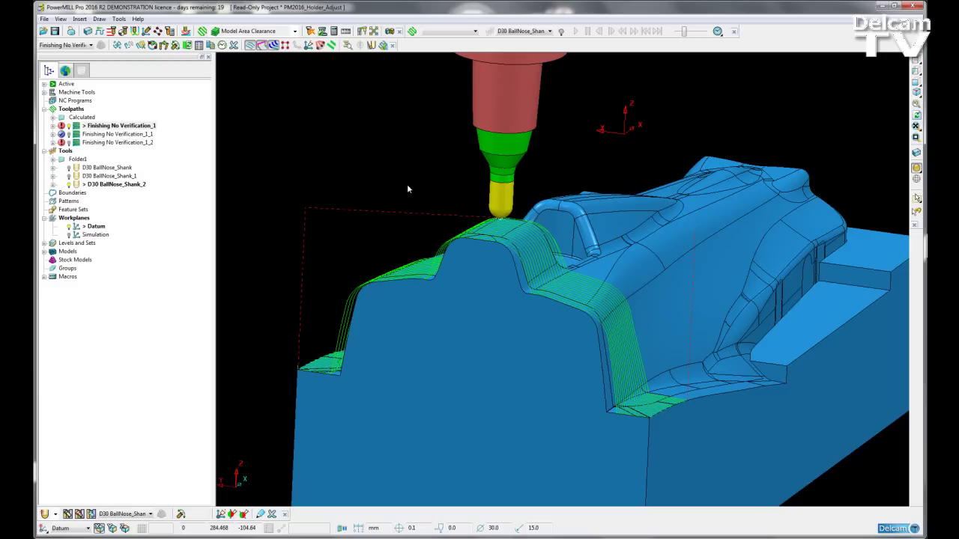
- View the tool upright against the front face, then activate Finishing No Verification_1_1
{"action": "scroll", "coordinate": [528, 189], "scroll_direction": "up", "scroll_amount": 3}
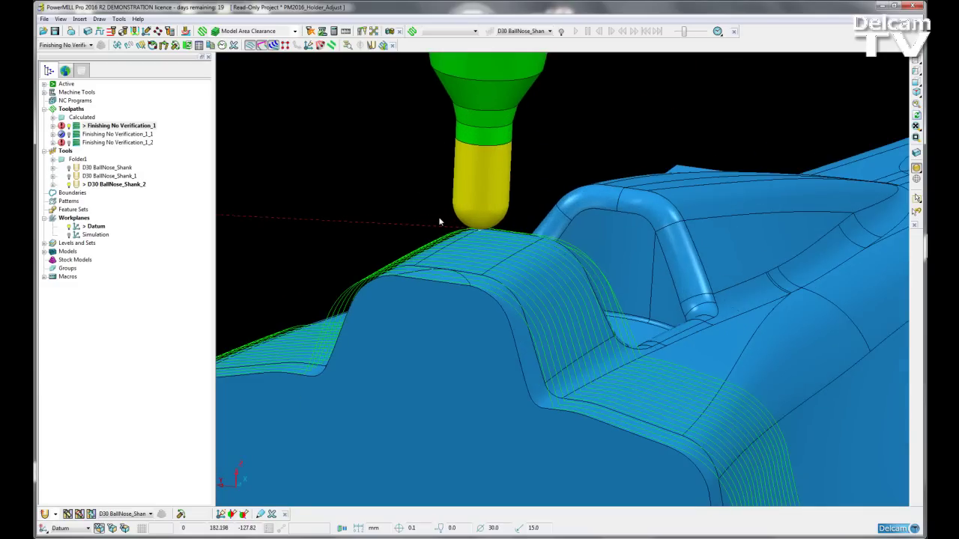
{"action": "middle_click_drag", "start_coordinate": [438, 217], "coordinate": [455, 157]}
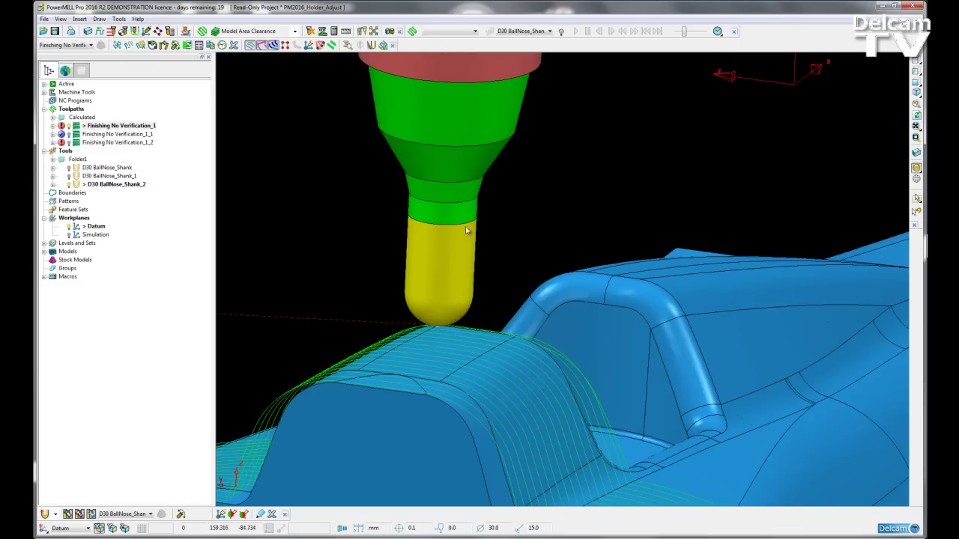
{"action": "scroll", "coordinate": [481, 213], "scroll_direction": "up", "scroll_amount": 3}
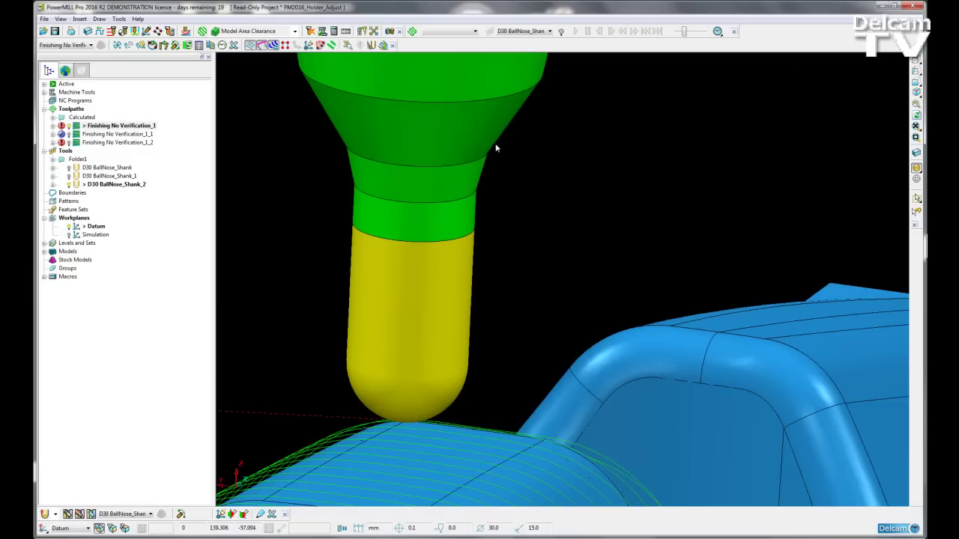
{"action": "scroll", "coordinate": [474, 222], "scroll_direction": "down", "scroll_amount": 3}
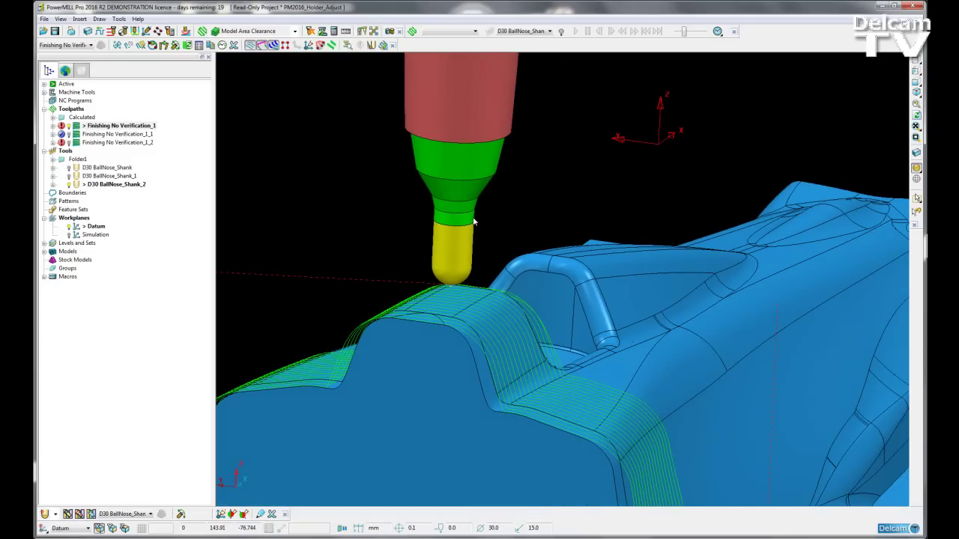
{"action": "middle_click_drag", "start_coordinate": [530, 308], "coordinate": [588, 228], "text": "shift"}
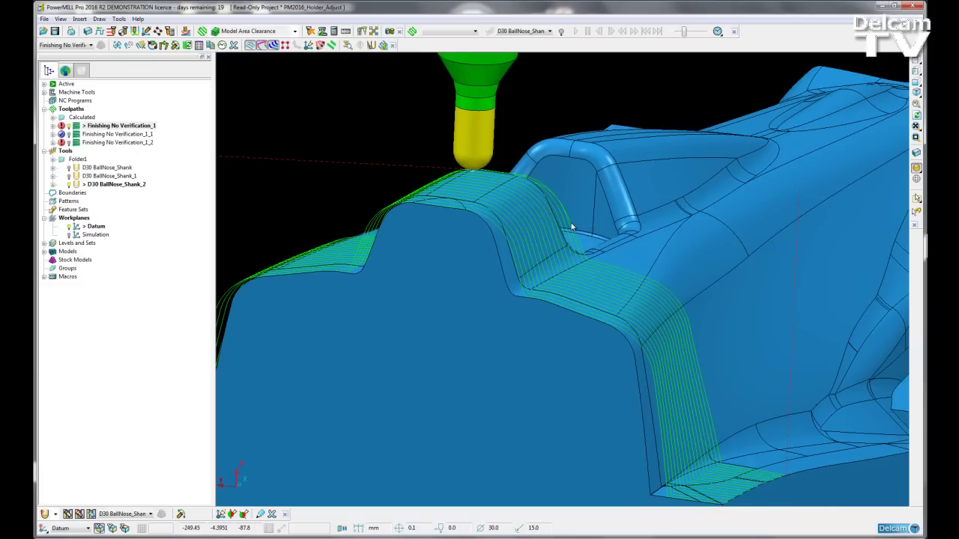
{"action": "scroll", "coordinate": [572, 226], "scroll_direction": "down", "scroll_amount": 2}
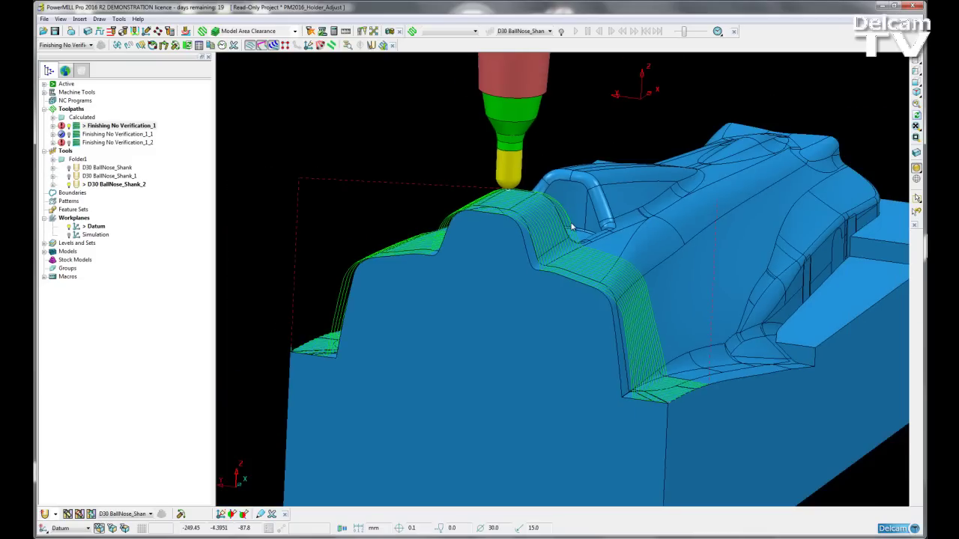
{"action": "middle_click_drag", "start_coordinate": [572, 226], "coordinate": [603, 261], "text": "shift"}
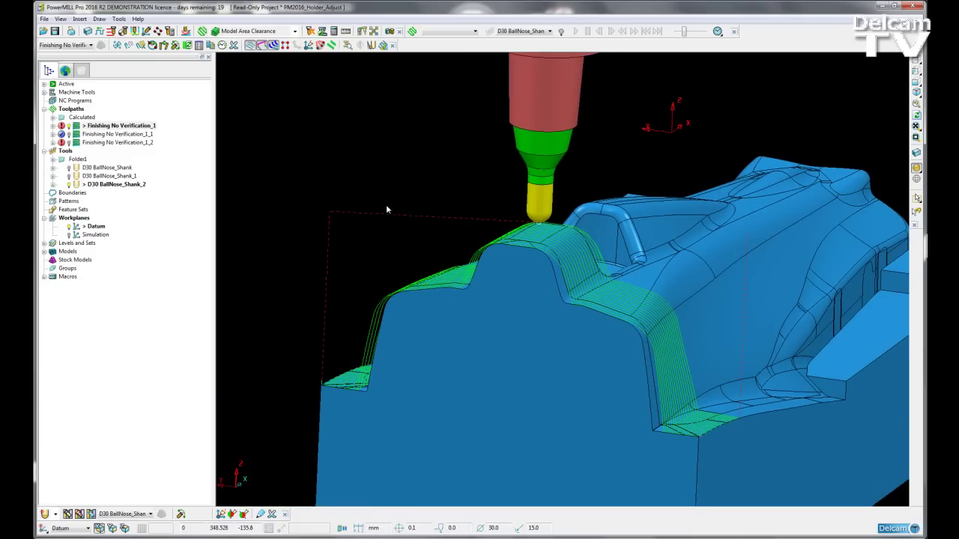
{"action": "double_click", "coordinate": [76, 135]}
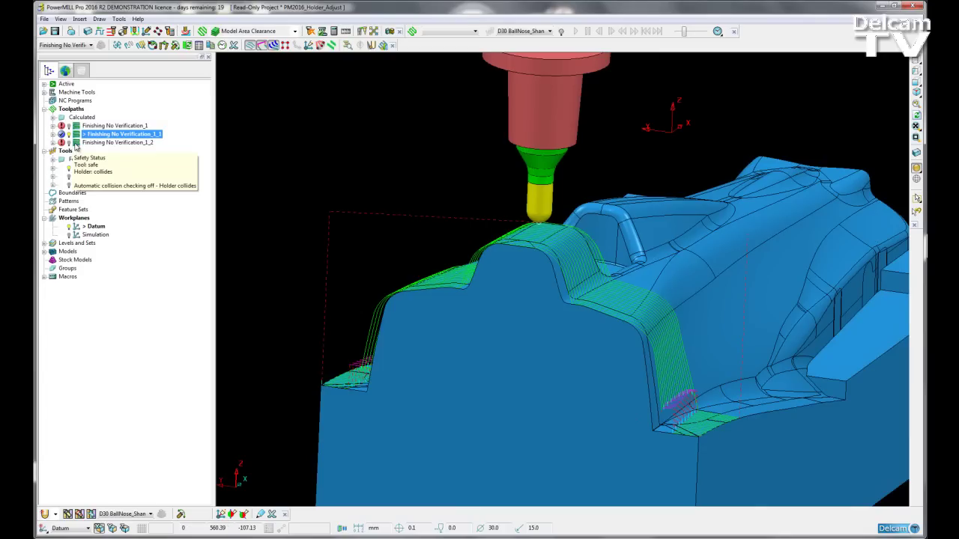
- Activate Finishing No Verification_1_2 and zoom and pan to view its holder-colliding moves
{"action": "double_click", "coordinate": [75, 144]}
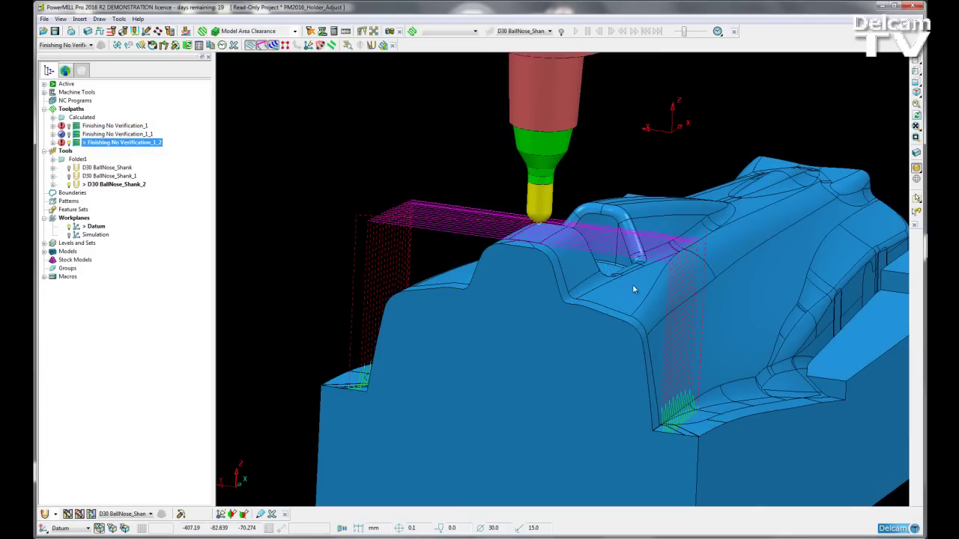
{"action": "scroll", "coordinate": [664, 292], "scroll_direction": "up", "scroll_amount": 5}
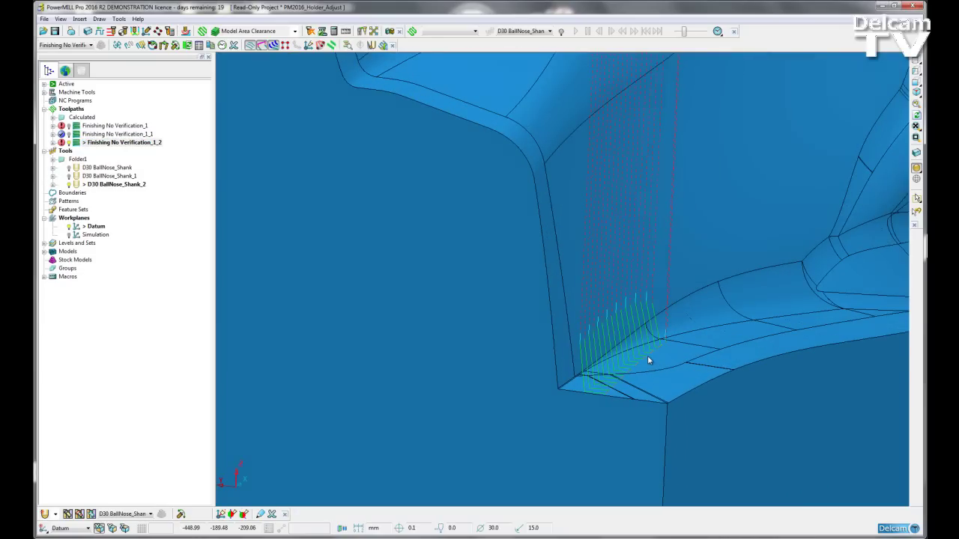
{"action": "scroll", "coordinate": [627, 287], "scroll_direction": "down", "scroll_amount": 10}
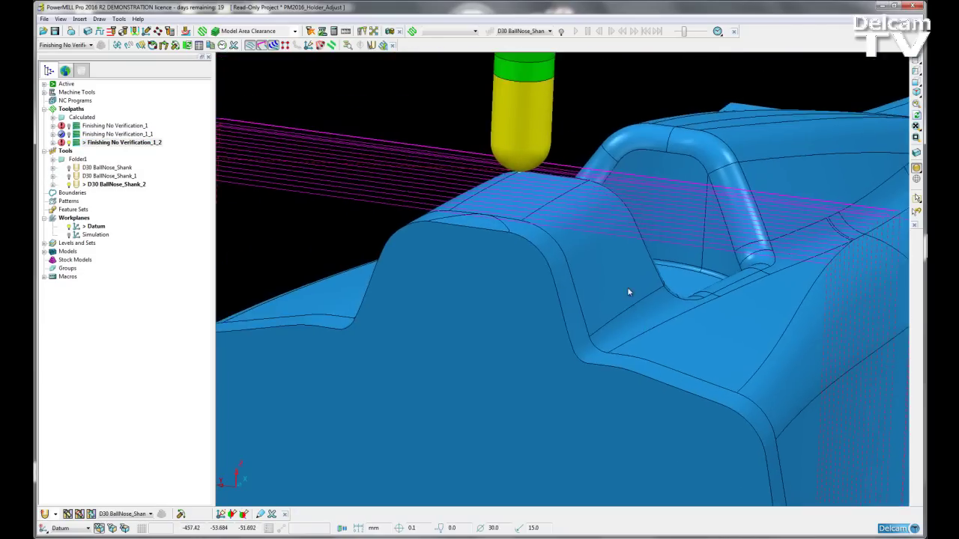
{"action": "scroll", "coordinate": [589, 275], "scroll_direction": "up", "scroll_amount": 5}
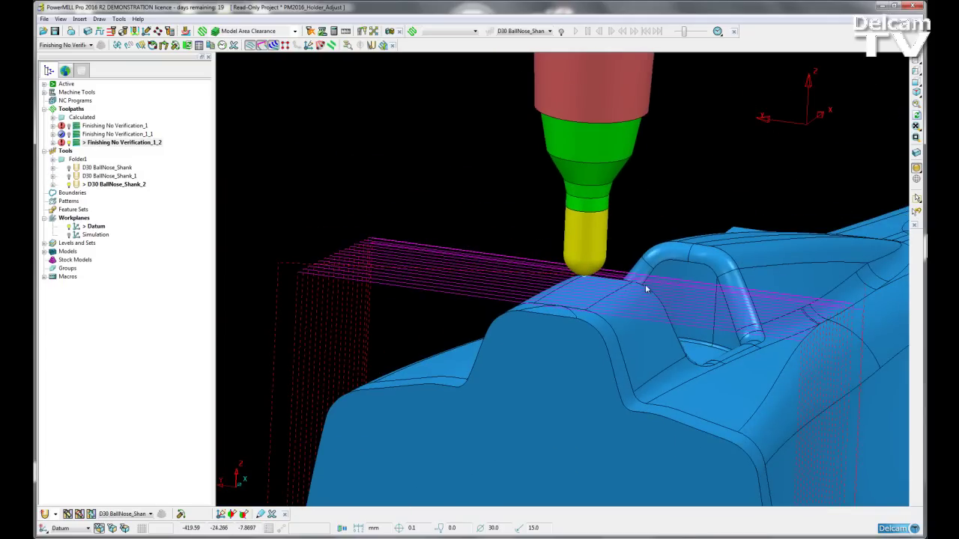
{"action": "scroll", "coordinate": [651, 294], "scroll_direction": "down", "scroll_amount": 4}
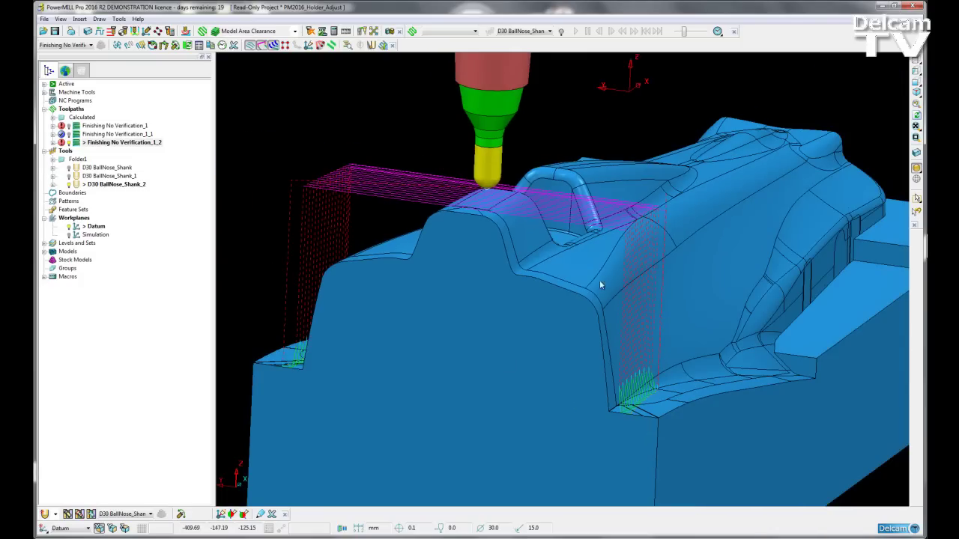
{"action": "middle_click_drag", "start_coordinate": [549, 250], "coordinate": [551, 308], "text": "shift"}
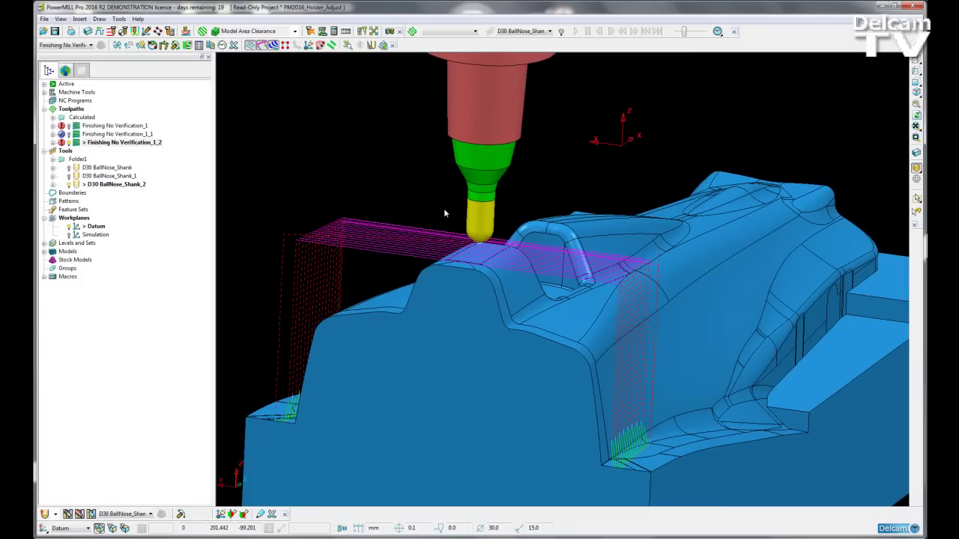
{"action": "scroll", "coordinate": [443, 208], "scroll_direction": "down", "scroll_amount": 5}
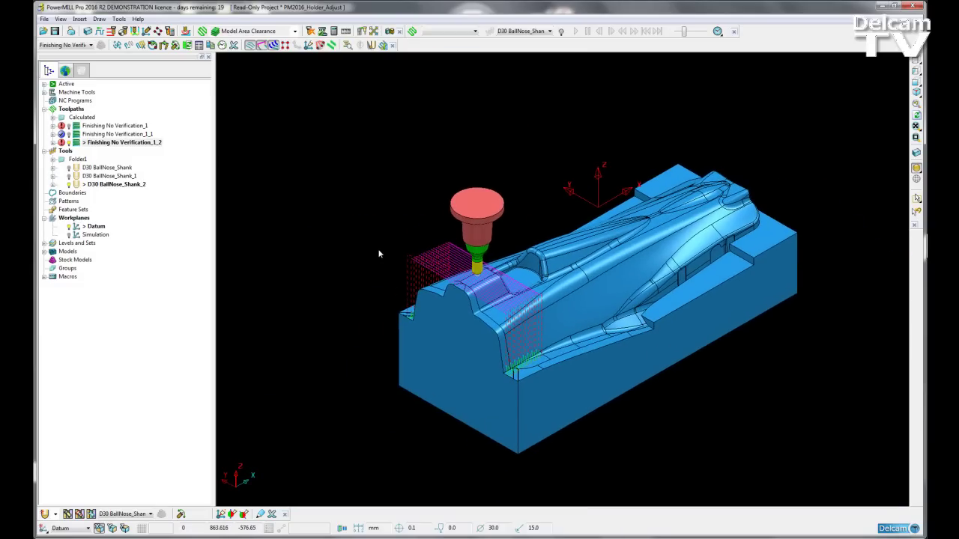
{"action": "scroll", "coordinate": [442, 289], "scroll_direction": "up", "scroll_amount": 3}
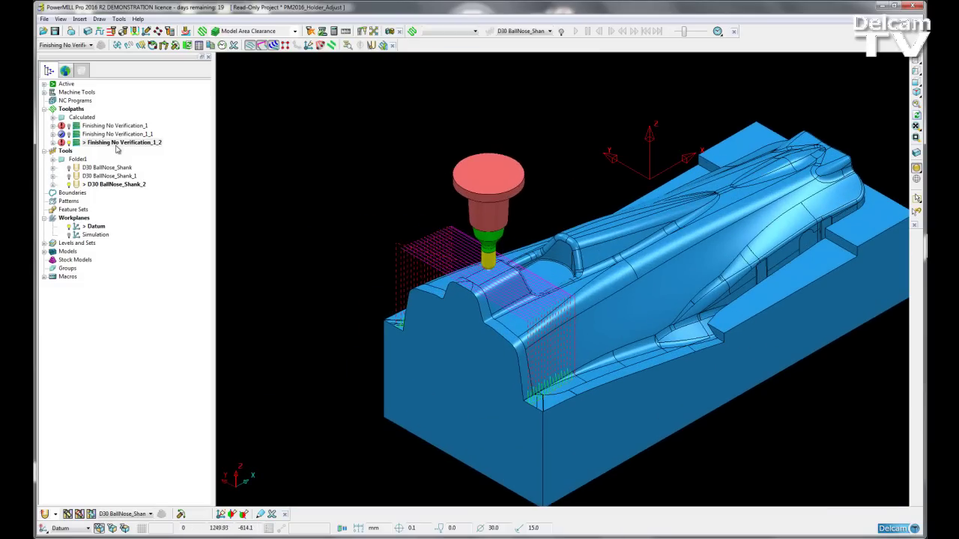
- Open the Toolpath Verification dialog for Finishing No Verification_1_2
{"action": "right_click", "coordinate": [117, 147]}
{"action": "mouse_move", "coordinate": [180, 406]}
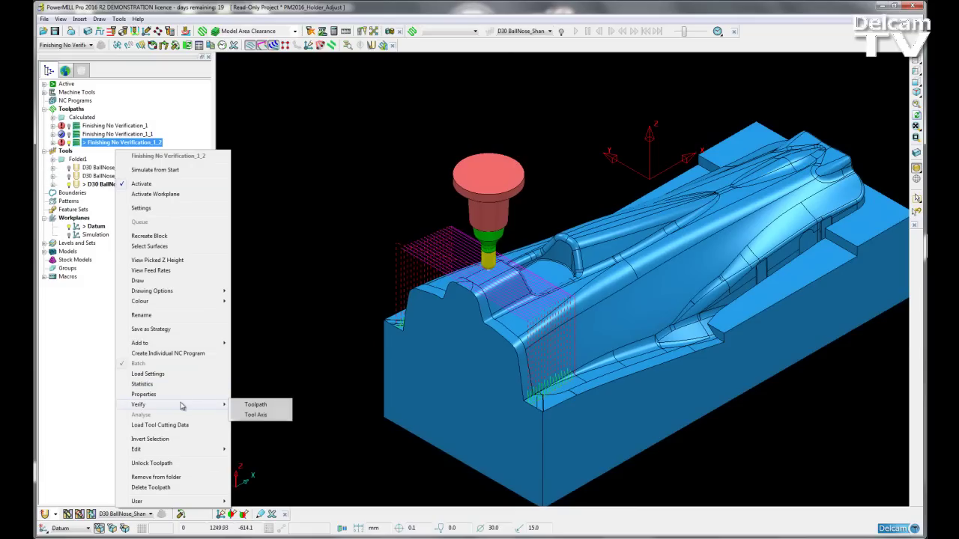
{"action": "left_click", "coordinate": [259, 405]}
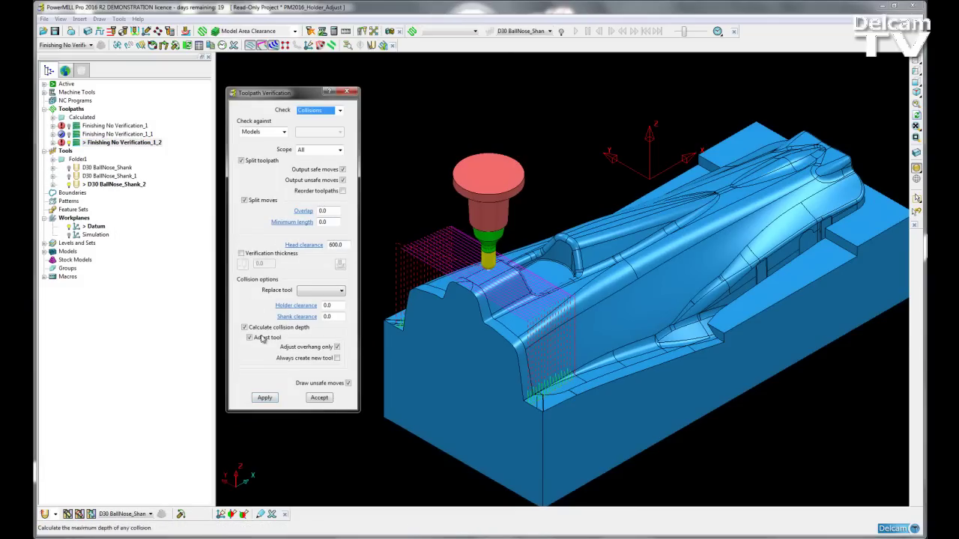